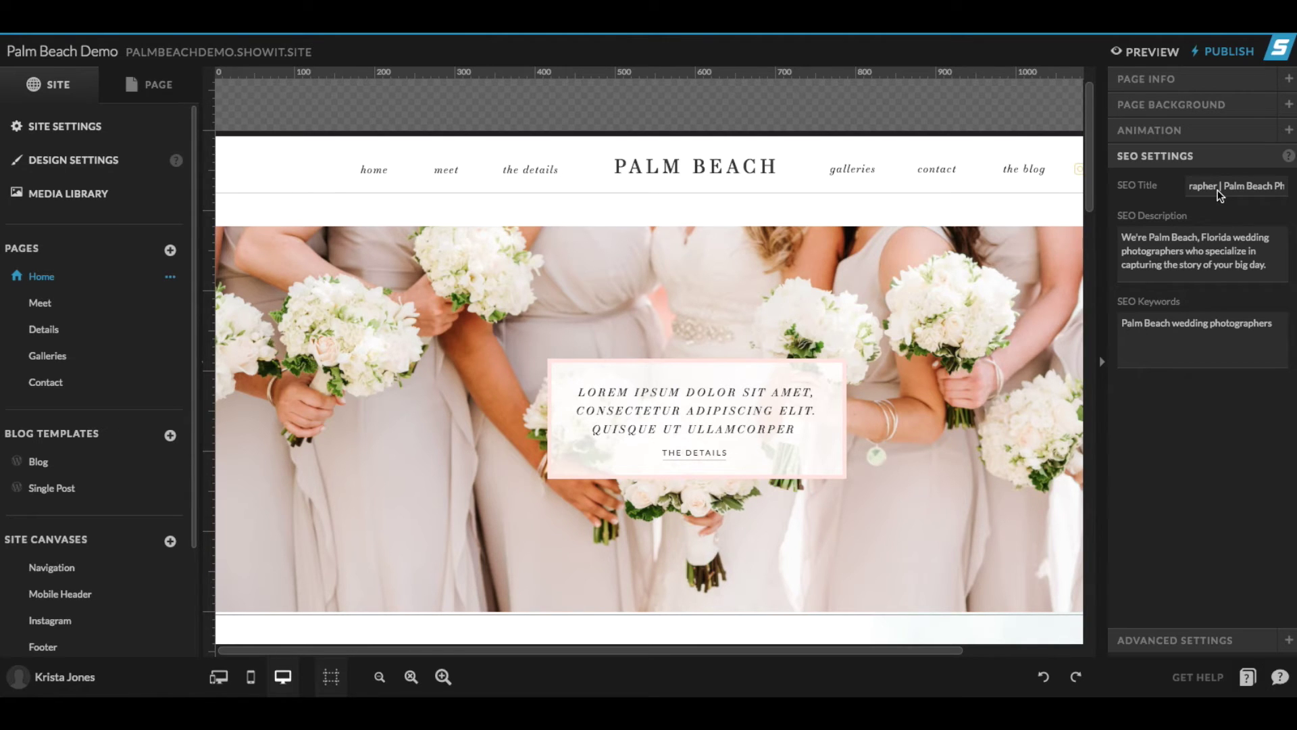
key(Left)
key(Left)
key(Left)
key(Left)
key(Left)
key(Left)
key(Left)
key(Left)
key(Left)
key(Left)
key(Left)
key(Left)
key(Left)
key(Left)
key(Left)
key(Left)
key(Left)
key(Left)
key(Left)
key(Left)
key(Left)
key(Left)
key(Left)
key(Left)
key(Left)
key(Left)
key(Right)
key(Right)
key(Right)
key(Right)
key(Right)
key(Right)
key(Right)
key(Right)
key(Right)
key(Right)
key(Right)
key(Right)
key(Right)
key(Right)
key(Right)
key(Right)
key(Right)
key(Right)
key(Right)
key(Right)
key(Right)
key(Right)
key(Right)
key(Right)
key(Right)
key(Right)
key(Right)
key(Right)
key(Right)
key(Right)
key(Right)
key(Right)
key(Right)
key(Right)
key(Right)
key(Right)
key(Right)
key(Right)
key(Right)
key(Right)
key(Right)
key(Right)
key(Right)
key(Left)
key(Left)
key(Left)
key(Left)
key(Left)
key(Left)
key(Left)
key(Left)
key(Left)
key(Left)
key(Left)
key(Left)
key(Left)
key(Left)
key(Left)
key(Left)
key(Left)
key(Left)
key(Left)
key(Left)
key(Left)
key(Left)
key(Left)
key(Left)
key(Left)
key(Left)
key(Left)
key(Left)
key(Left)
key(Left)
key(Left)
key(Left)
key(Left)
key(Left)
key(Left)
key(Left)
scroll(1231, 190, left, 3)
scroll(1231, 189, left, 2)
scroll(1231, 194, right, 5)
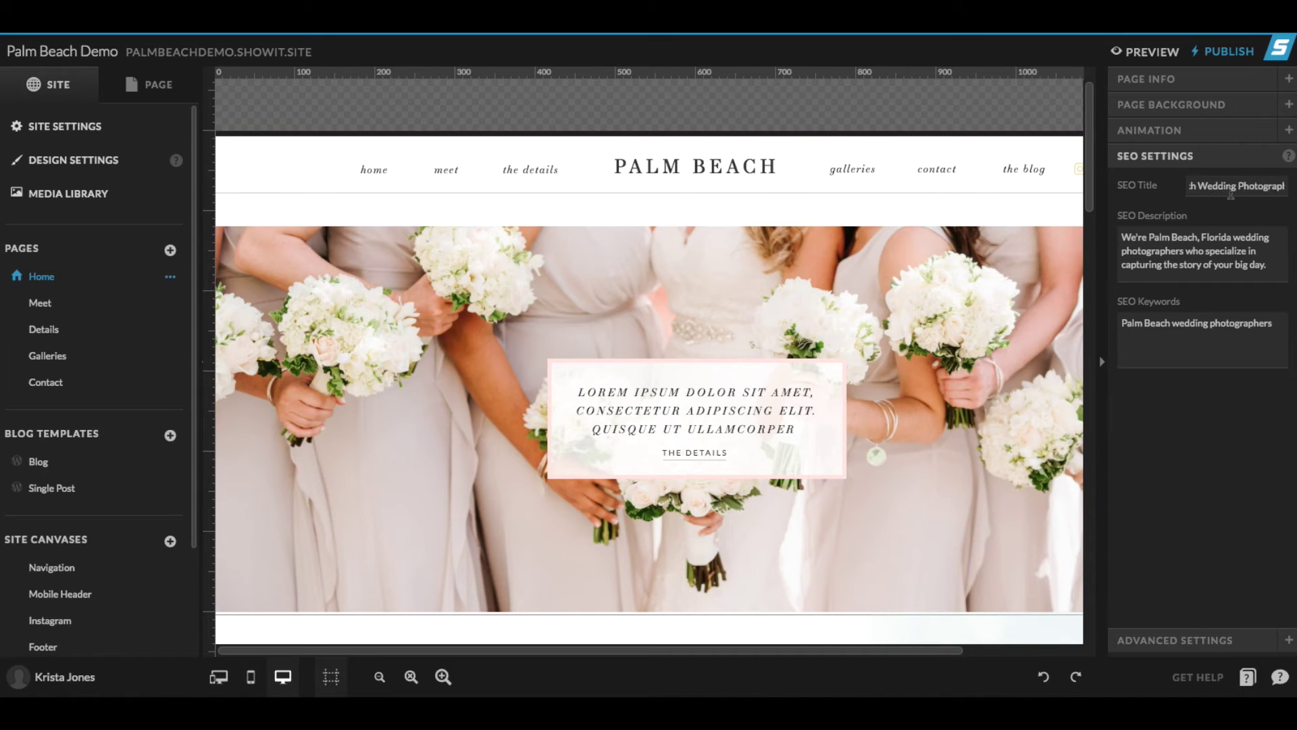